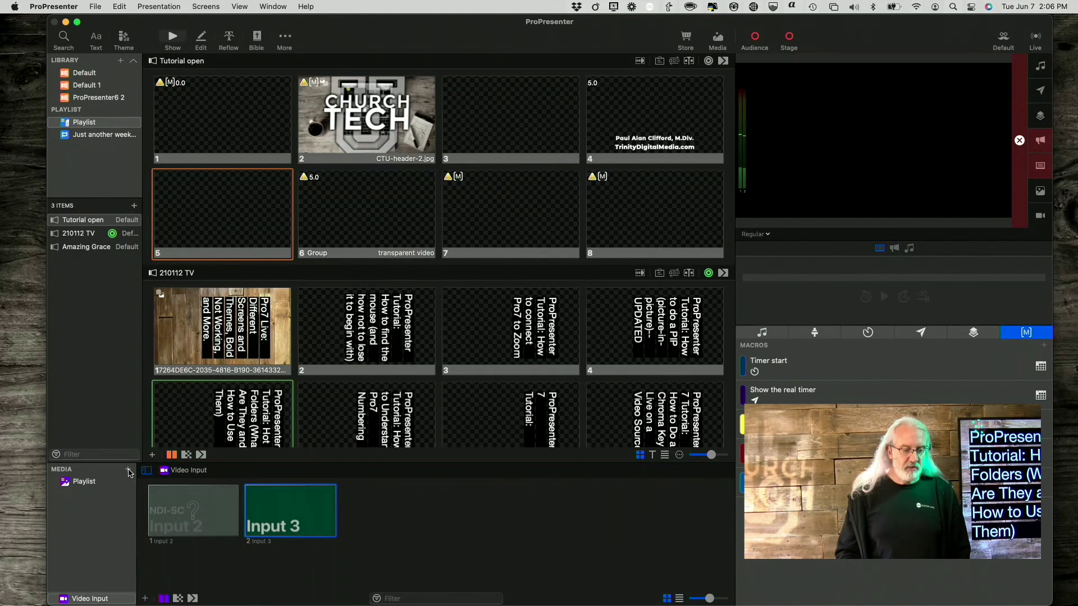
# Step: Create a new smart media playlist using the Announcements folder in Teaching media and text as its source
pyautogui.click(128, 471)
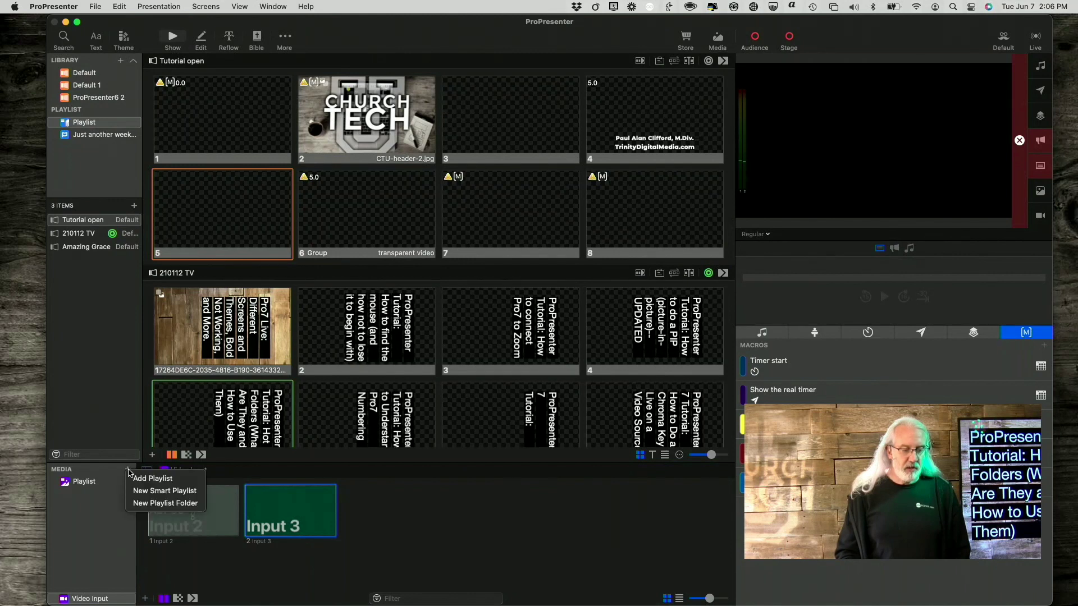
pyautogui.click(143, 494)
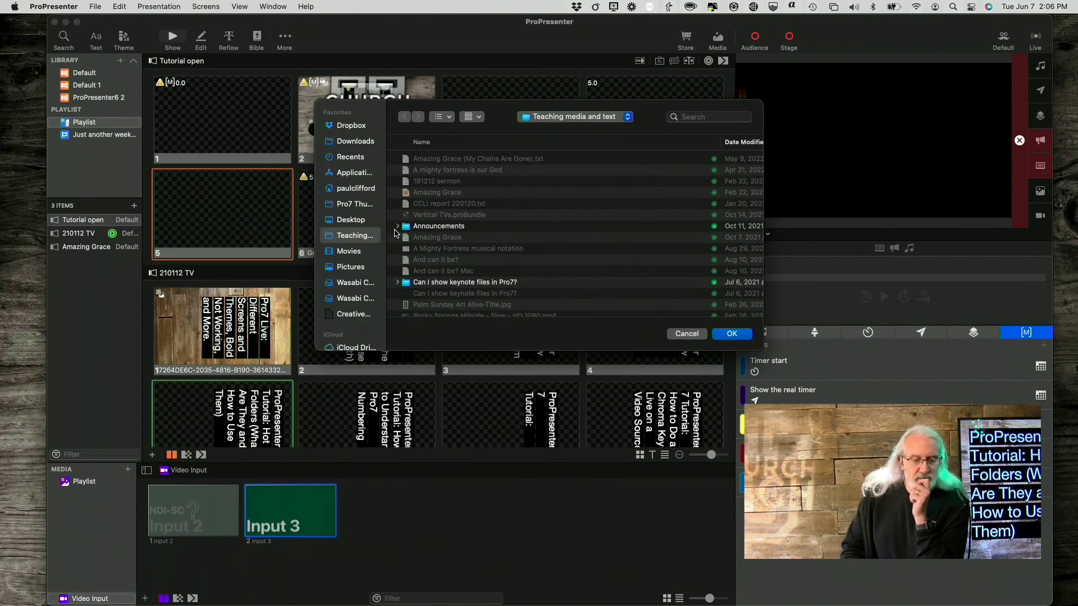
pyautogui.click(395, 227)
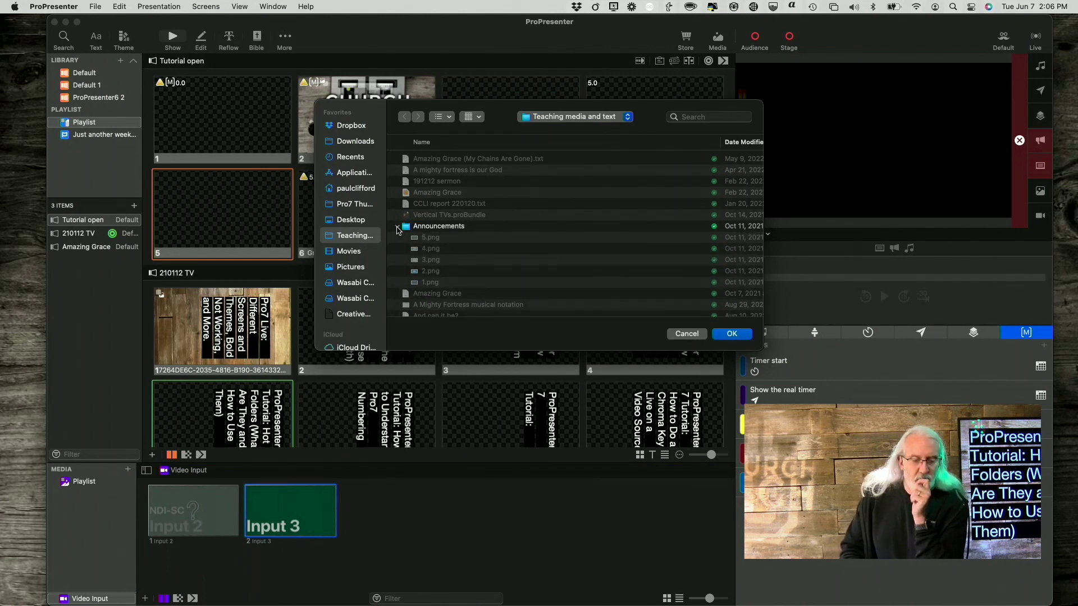
pyautogui.click(397, 227)
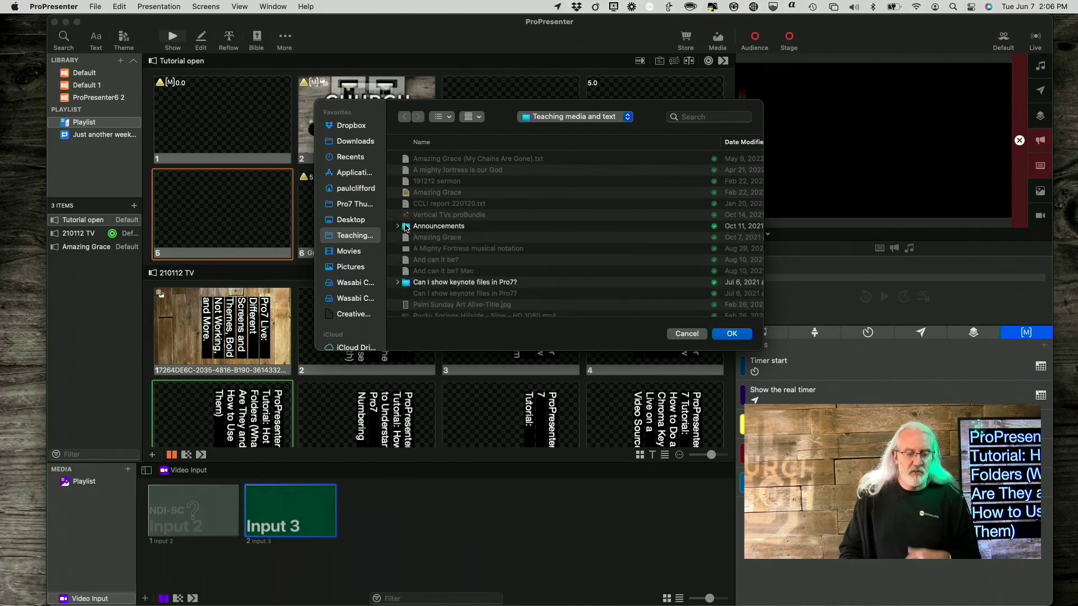
pyautogui.click(406, 227)
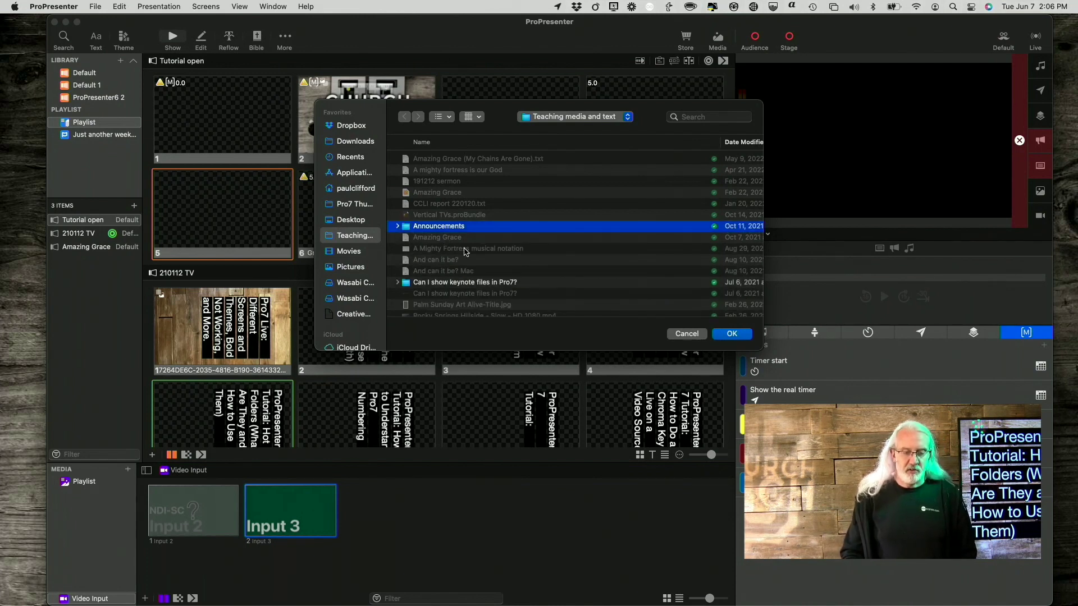
pyautogui.click(732, 334)
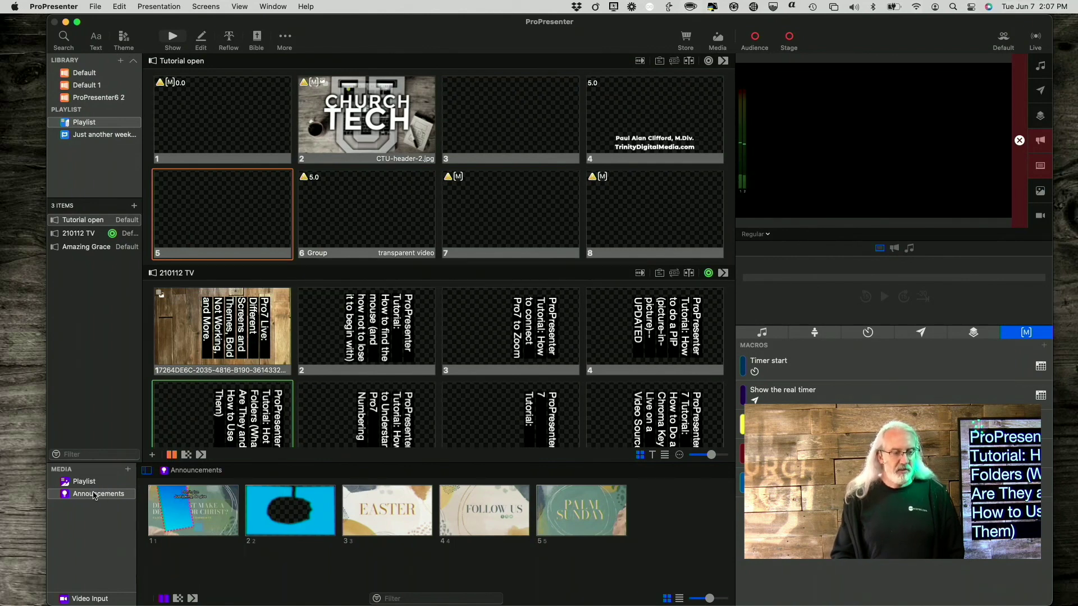
# Step: Select the new Announcements media playlist to show its five announcement graphics
pyautogui.moveTo(94, 495)
pyautogui.mouseDown()
pyautogui.moveTo(99, 250)
pyautogui.moveTo(95, 508)
pyautogui.moveTo(96, 496)
pyautogui.mouseUp()
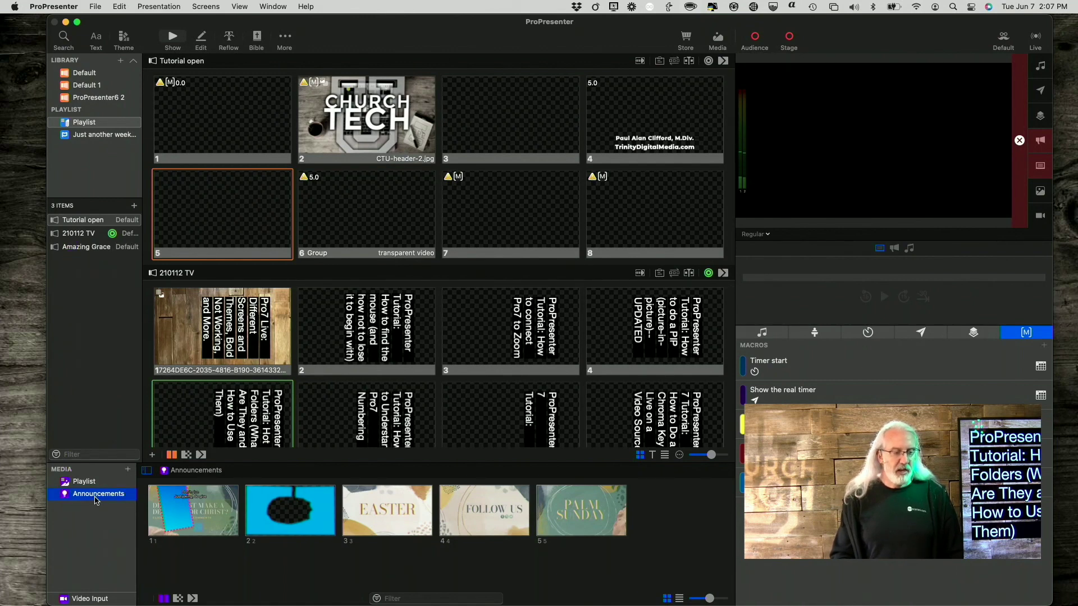
pyautogui.click(121, 61)
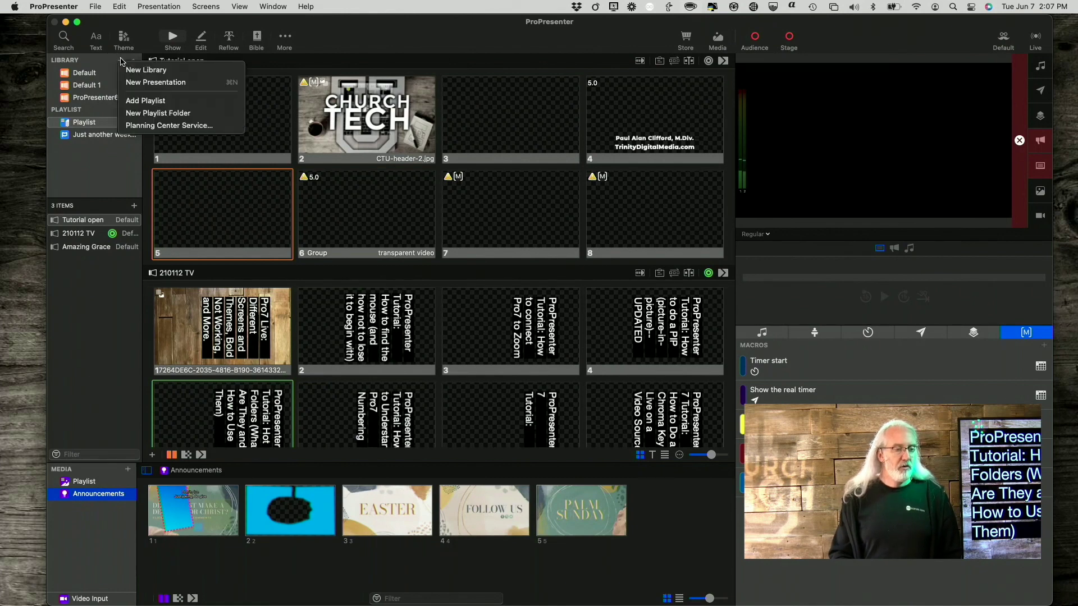
# Step: Create a presentation named 'announcements 25' and link the Announcements playlist to slide 1
pyautogui.click(136, 83)
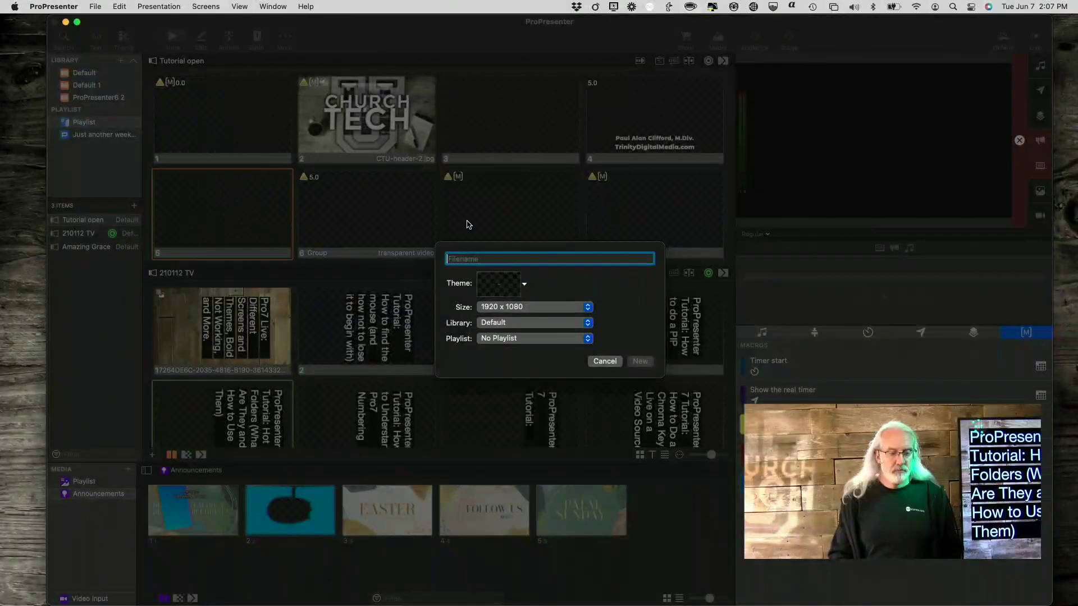
pyautogui.write('an')
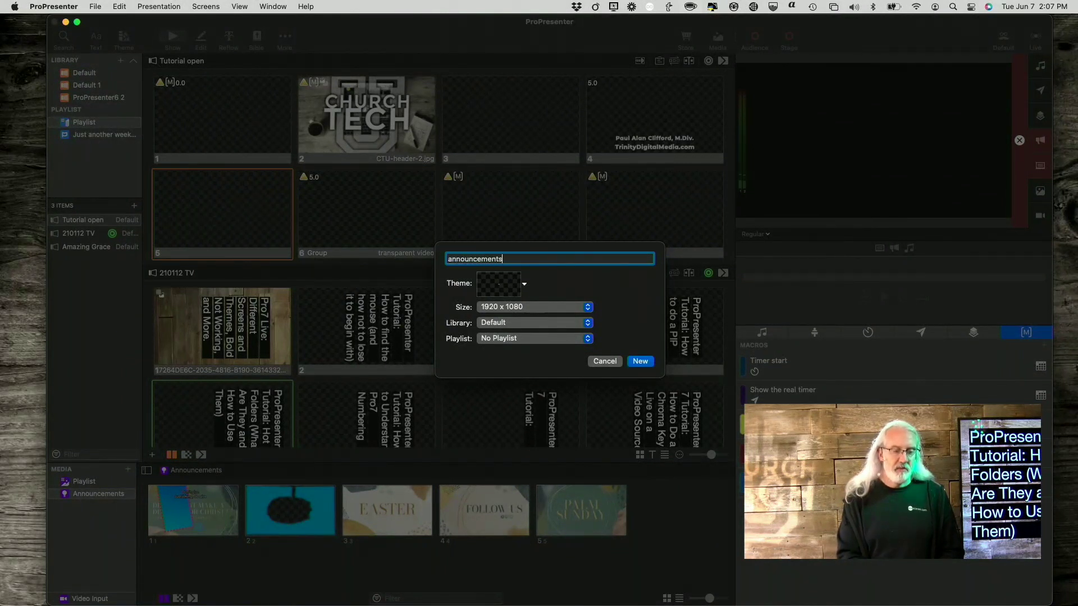
pyautogui.write('nouncements')
pyautogui.press('Return')
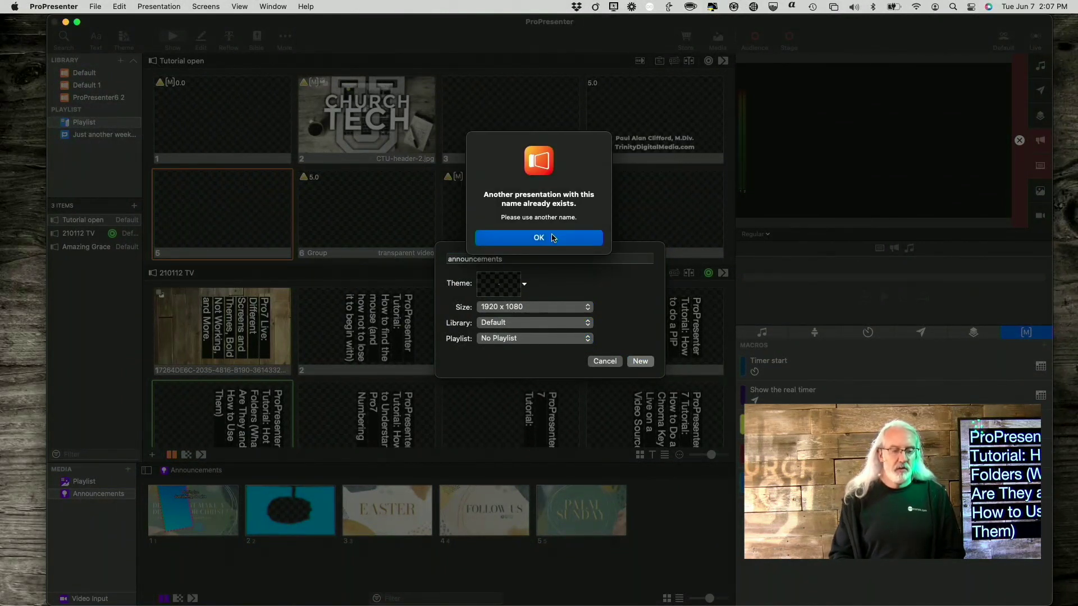
pyautogui.click(550, 241)
pyautogui.click(537, 257)
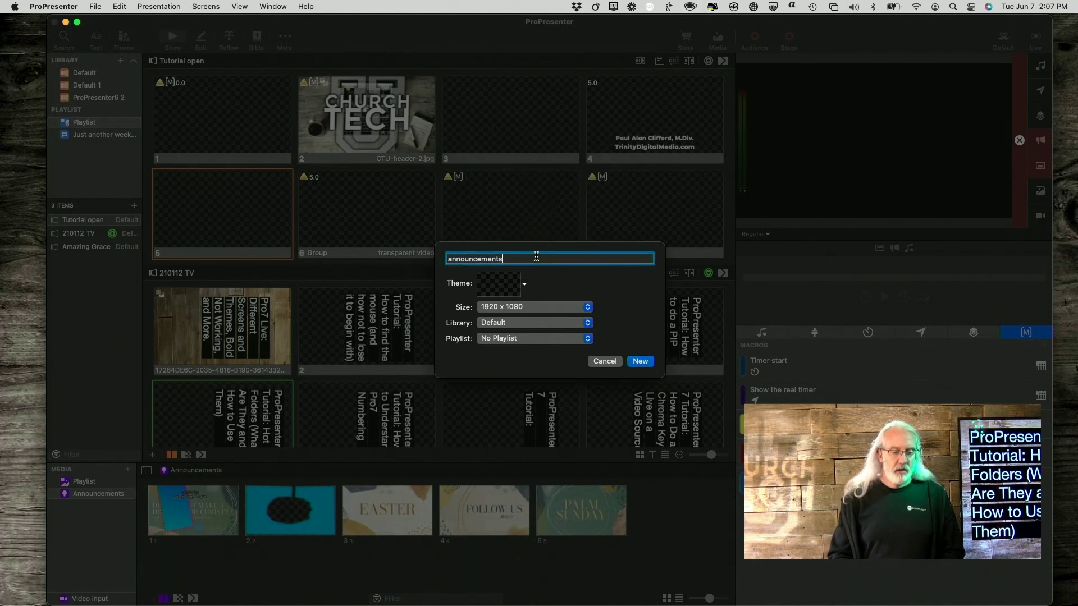
pyautogui.write('25')
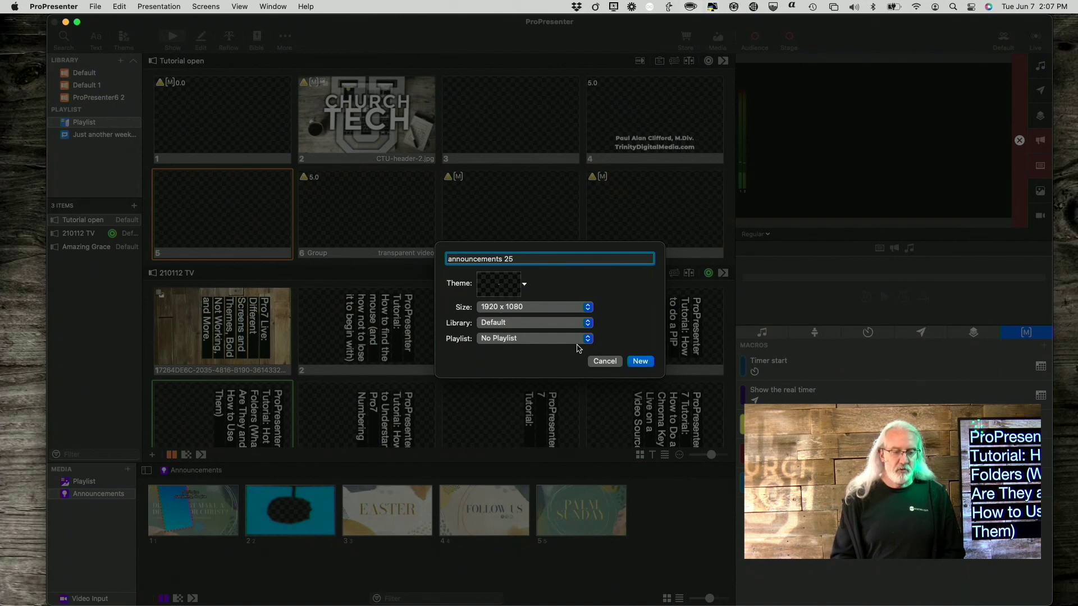
pyautogui.click(640, 362)
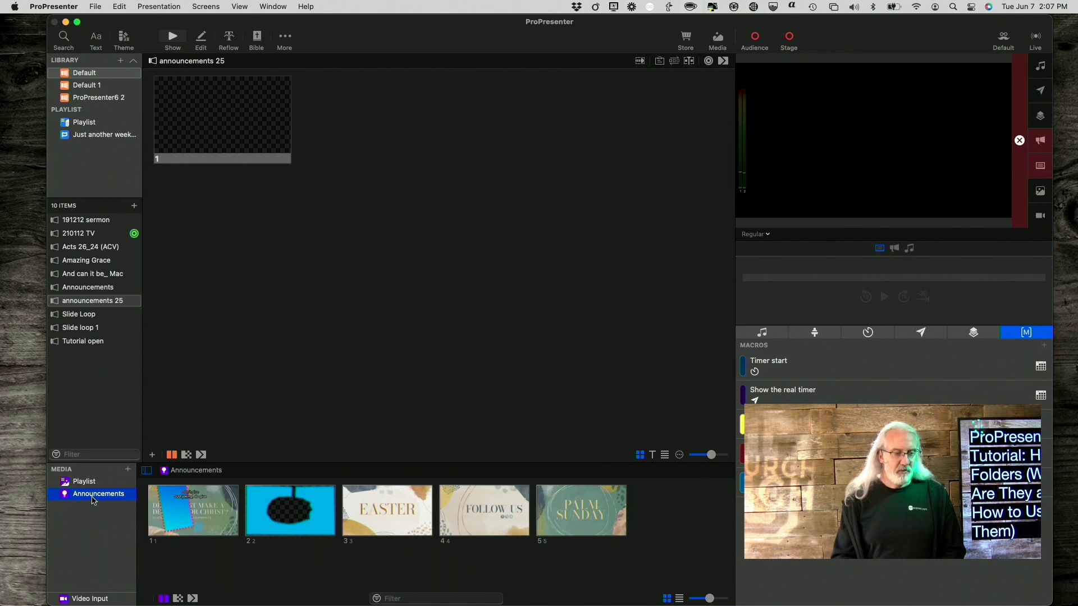
pyautogui.moveTo(93, 501); pyautogui.dragTo(235, 127)
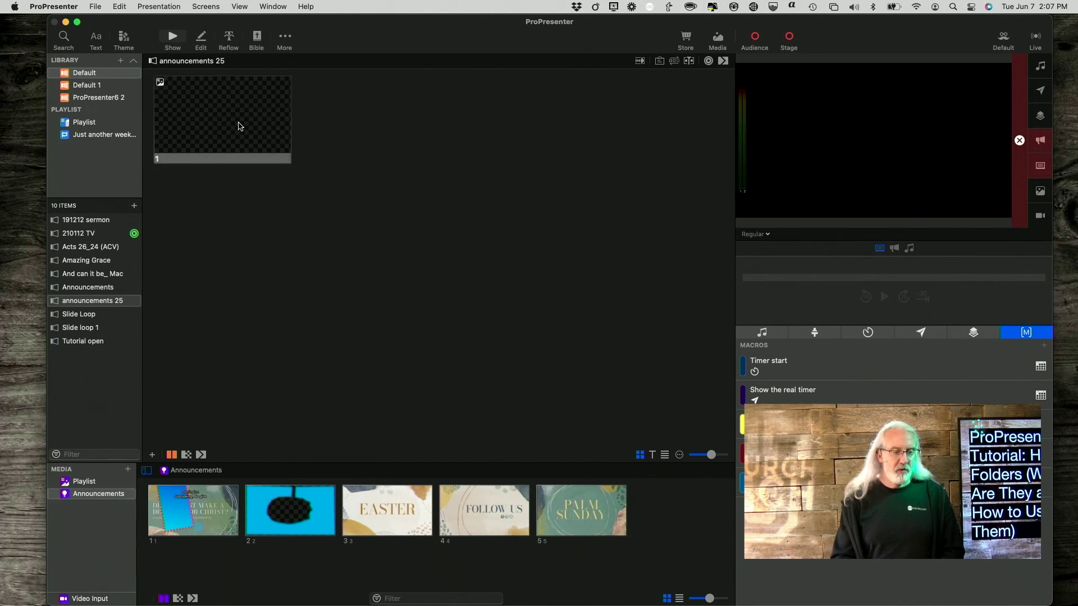
# Step: Trigger slide 1, then show the second, EASTER, FOLLOW US and PALM SUNDAY images in turn
pyautogui.click(239, 126)
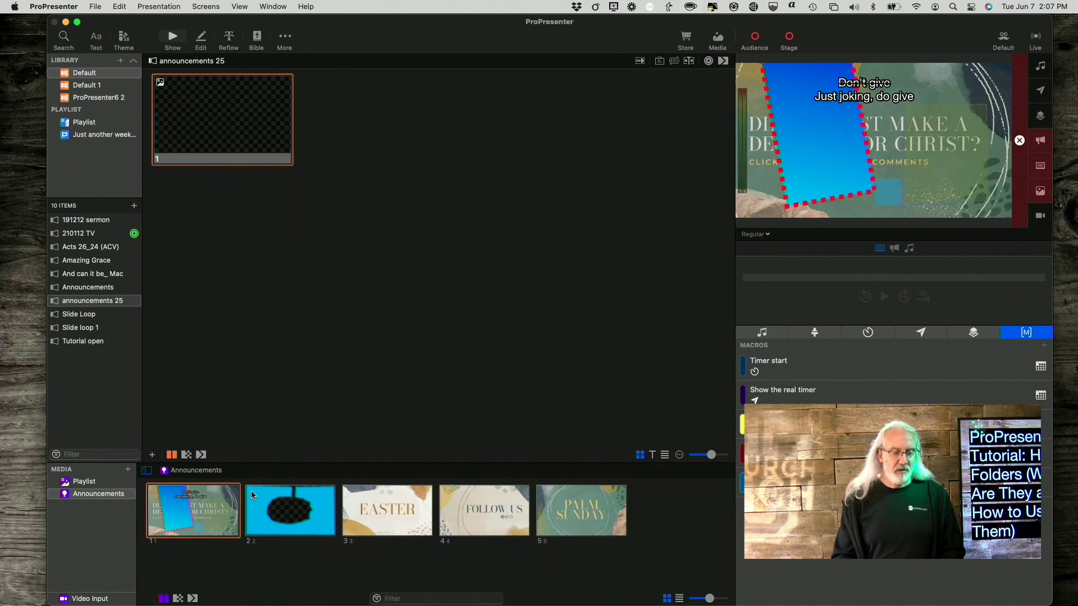
pyautogui.click(260, 528)
pyautogui.click(421, 517)
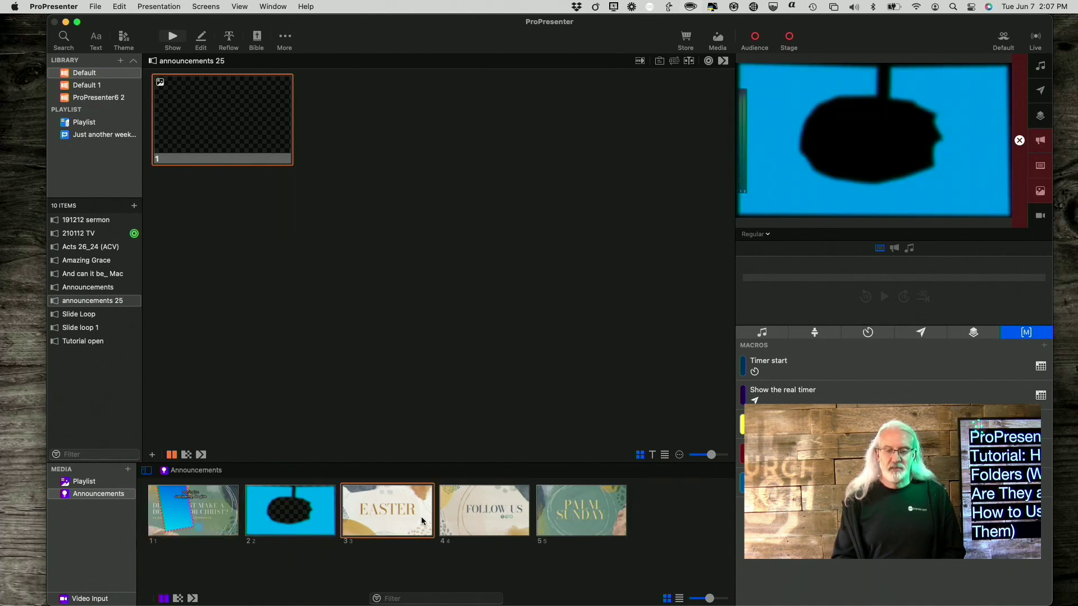
pyautogui.click(479, 509)
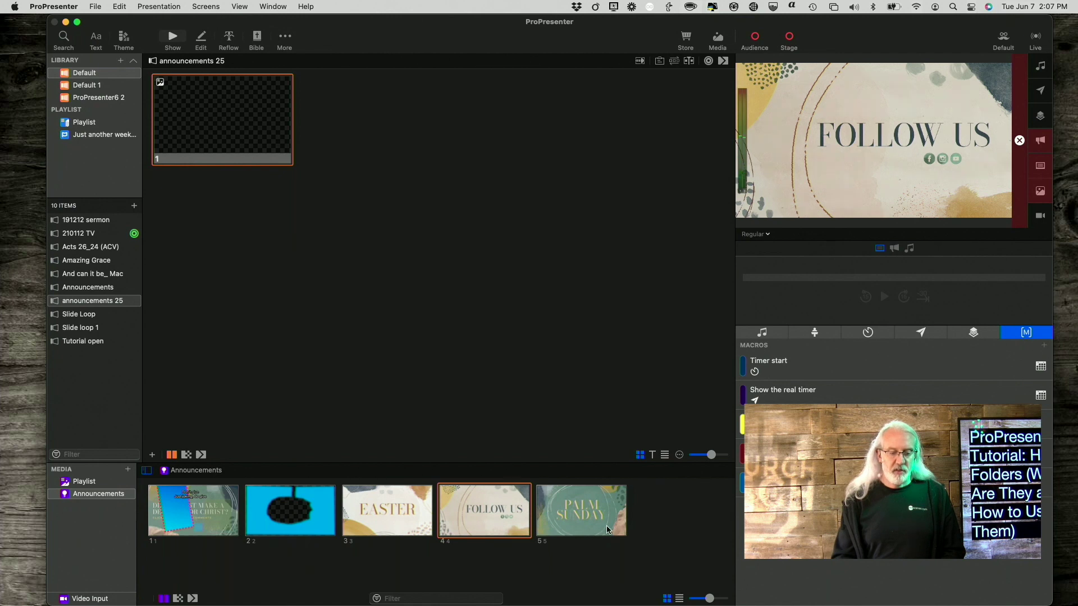
pyautogui.click(566, 517)
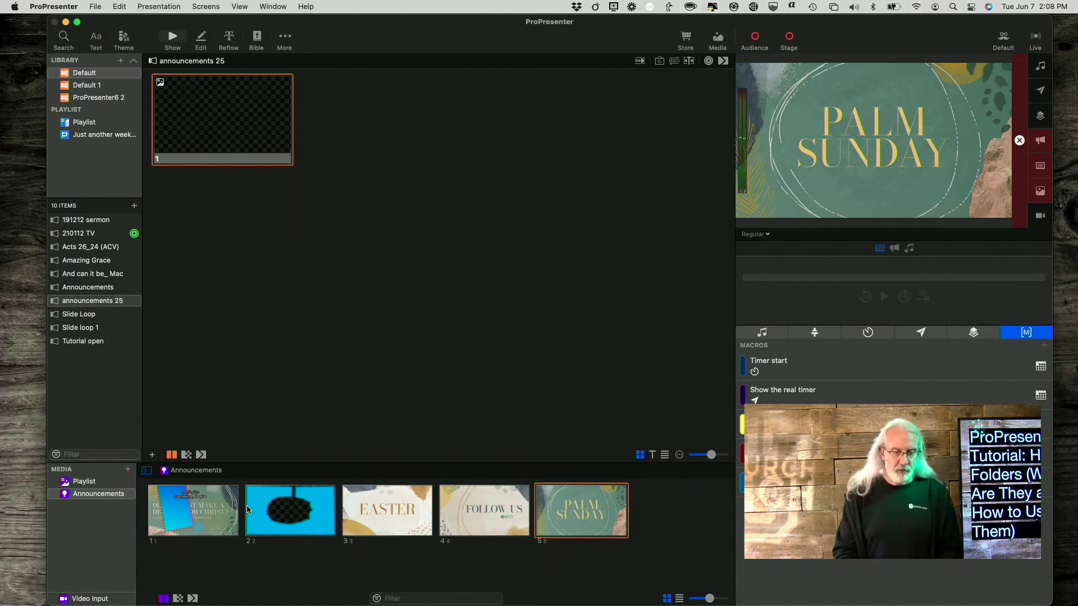
pyautogui.press('cmd+Tab')
# Step: In Finder, open Teaching media and text and expand the Announcements folder
pyautogui.press('super+Tab')
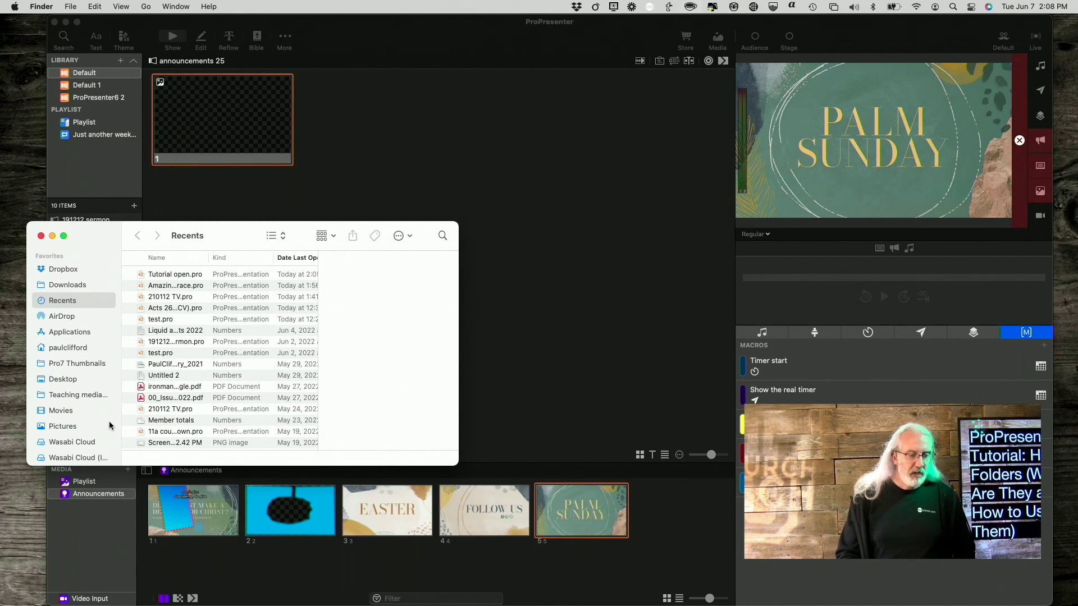
pyautogui.scroll(-1, 100, 401)
pyautogui.scroll(-5, 99, 402)
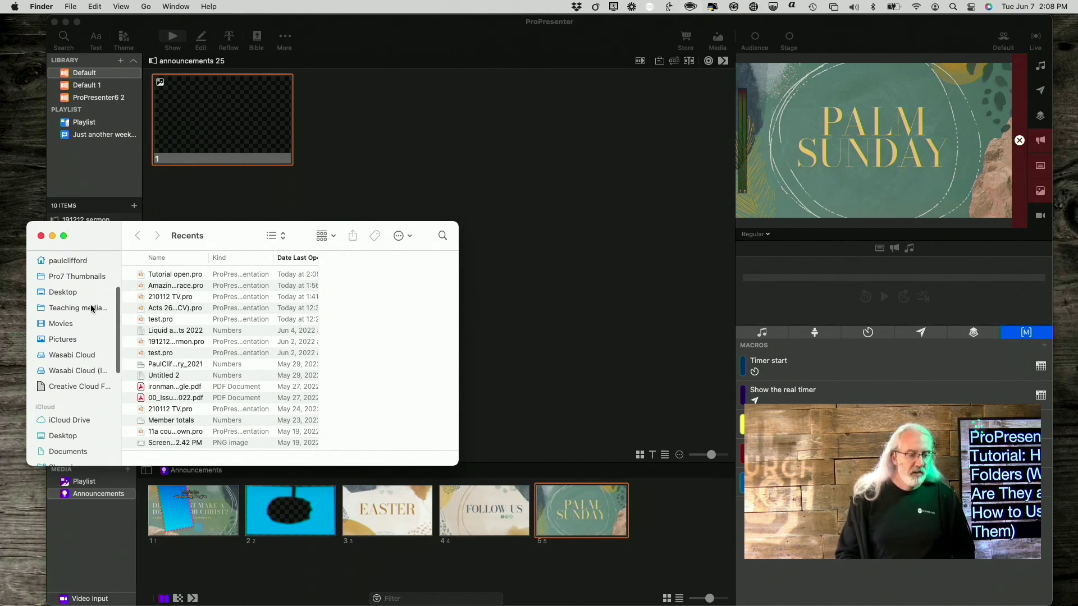
pyautogui.click(91, 308)
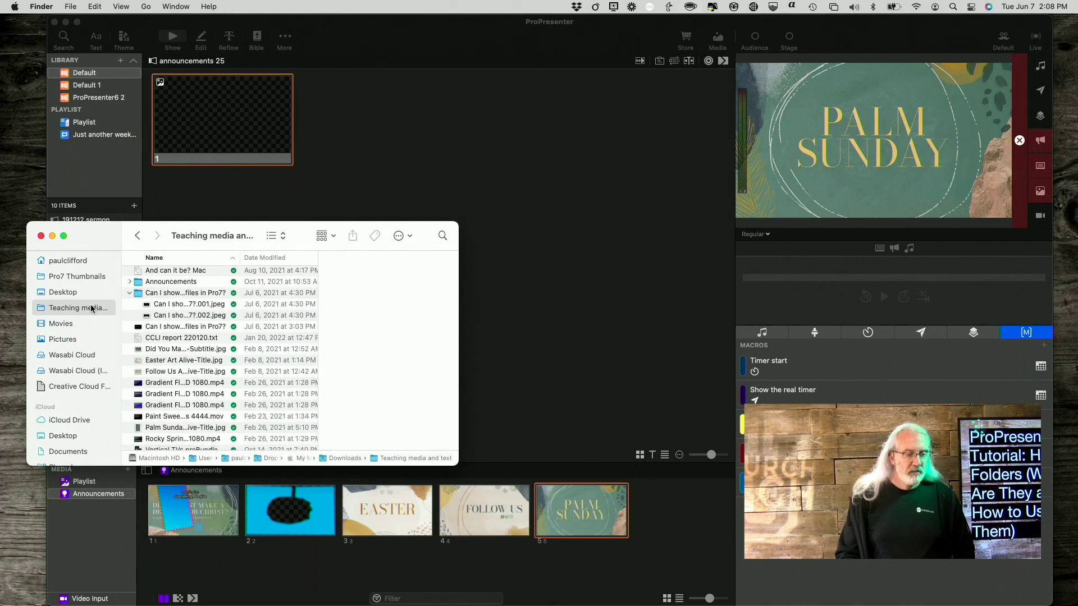
pyautogui.click(139, 284)
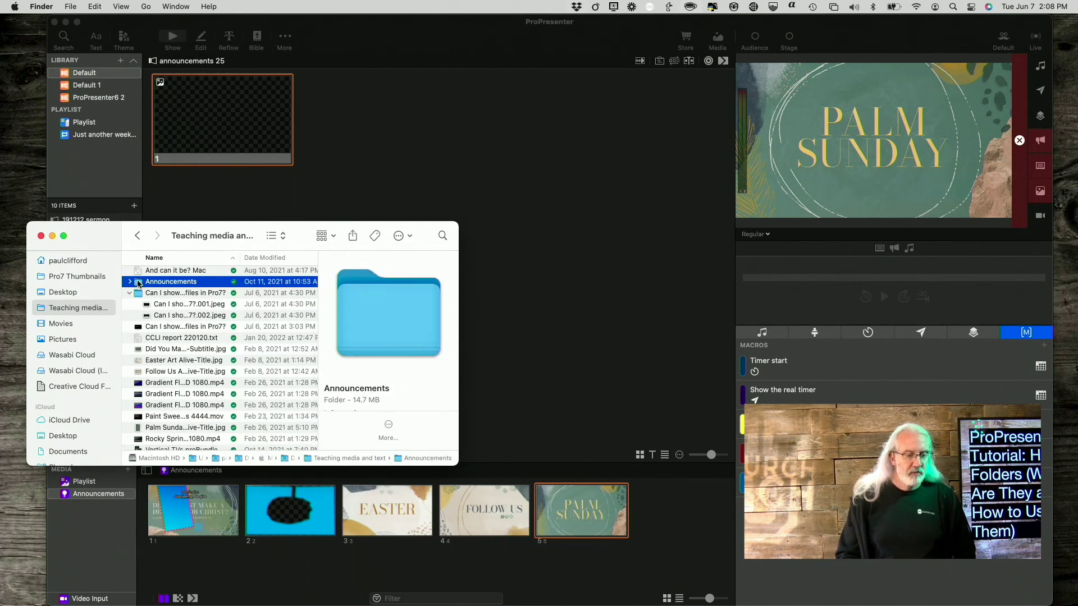
pyautogui.click(132, 283)
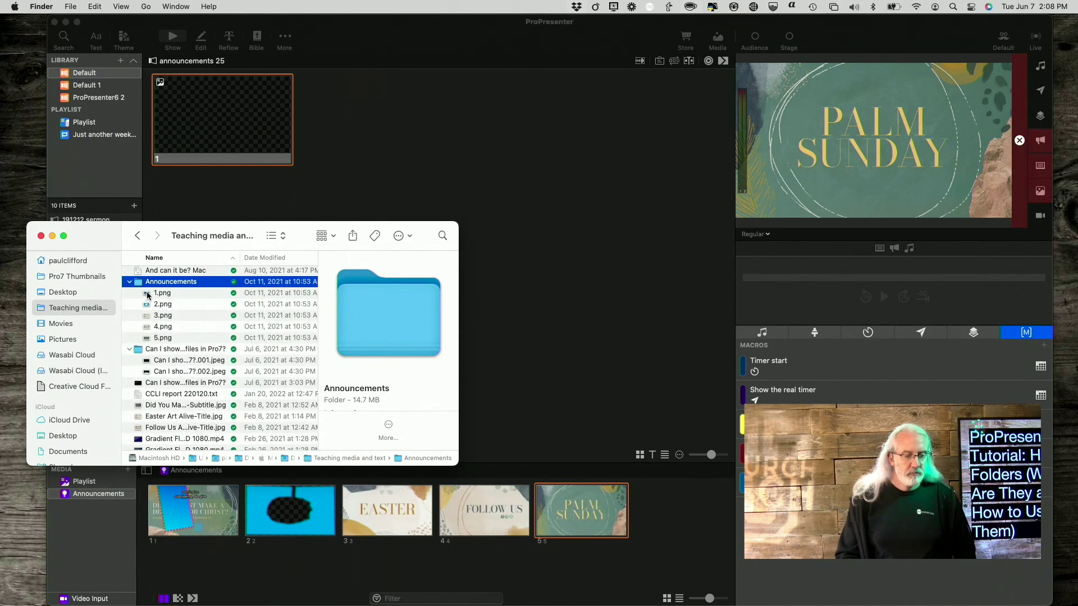
# Step: Delete 1.png and 2.png from the Announcements folder, confirming deletion everywhere
pyautogui.click(147, 295)
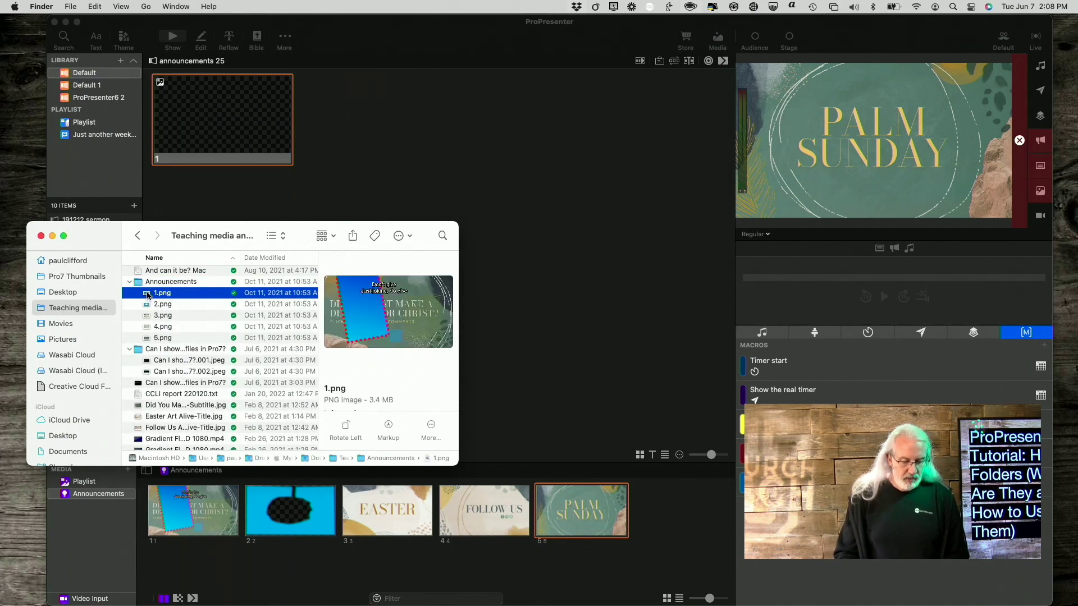
pyautogui.keyDown('shift'); pyautogui.click(149, 306); pyautogui.keyUp('shift')
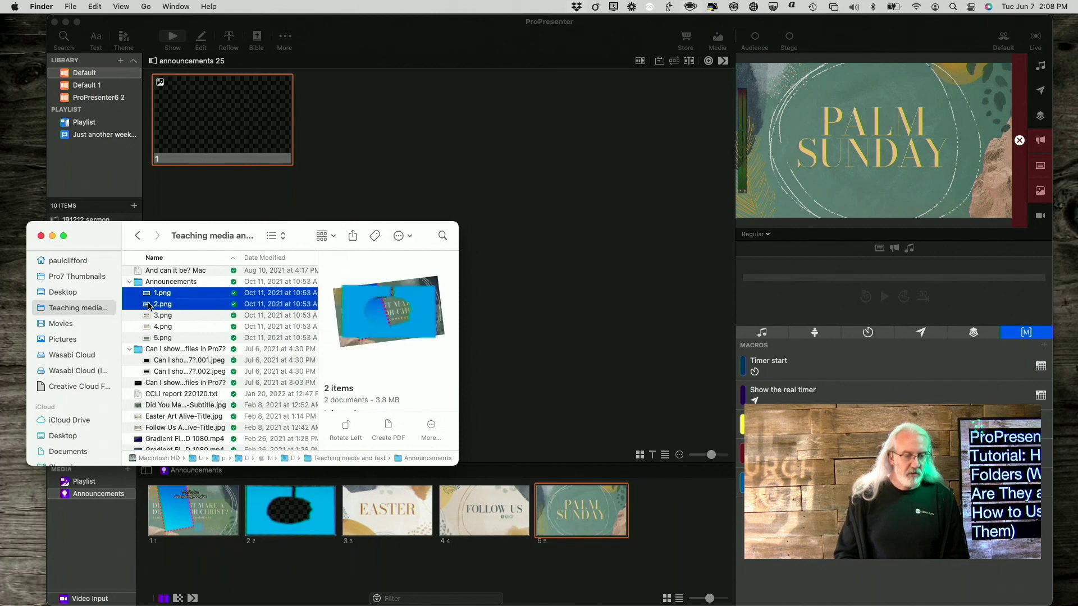
pyautogui.press('super+BackSpace')
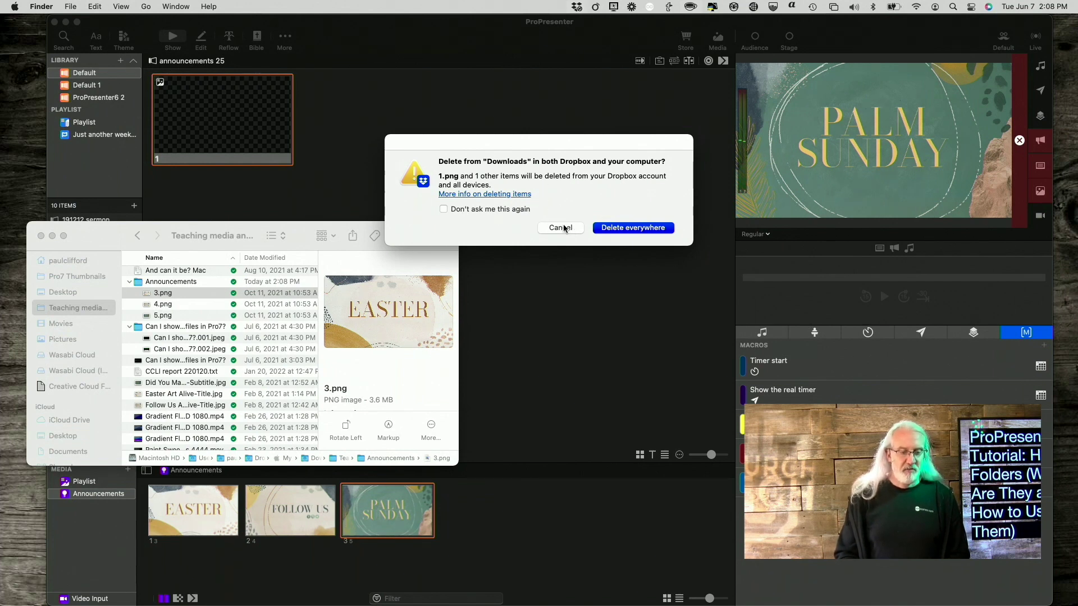
pyautogui.click(617, 229)
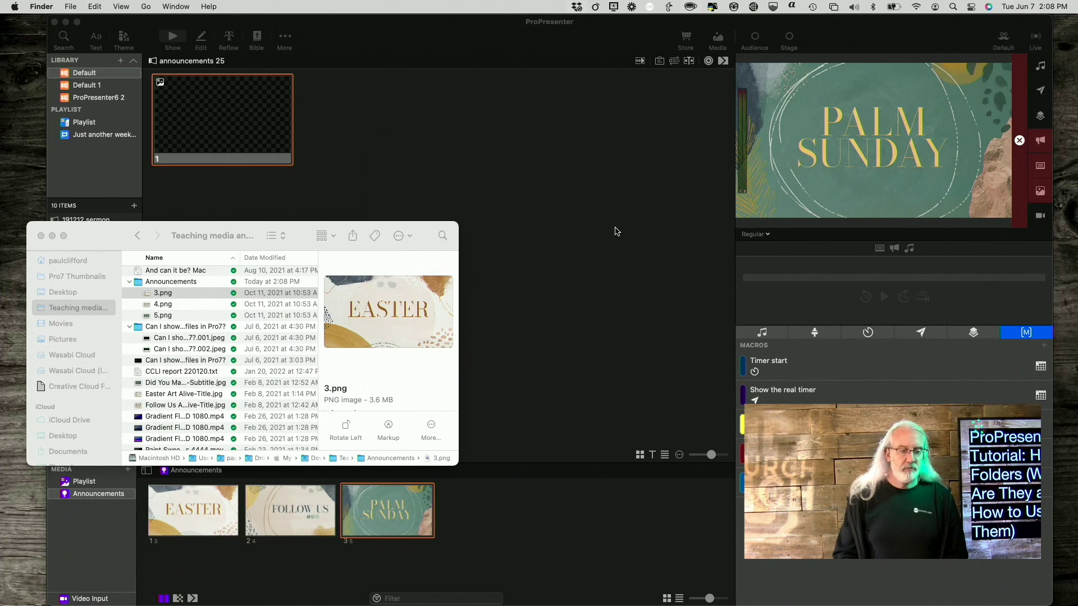
pyautogui.click(115, 234)
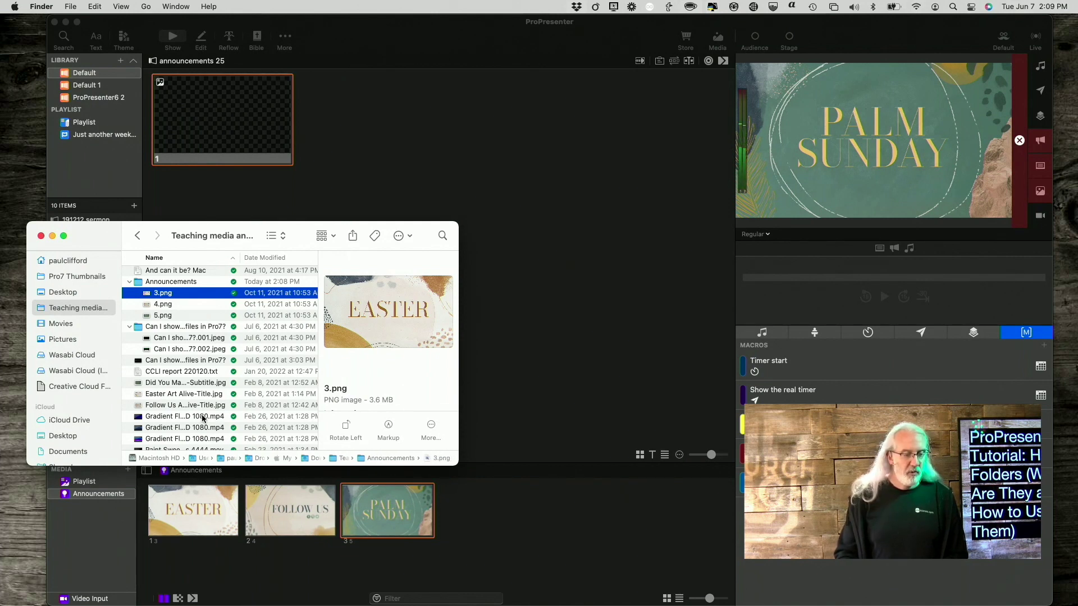
# Step: Move the Gradient Flow Blue video into the Announcements folder and return to ProPresenter
pyautogui.moveTo(203, 419); pyautogui.dragTo(193, 286)
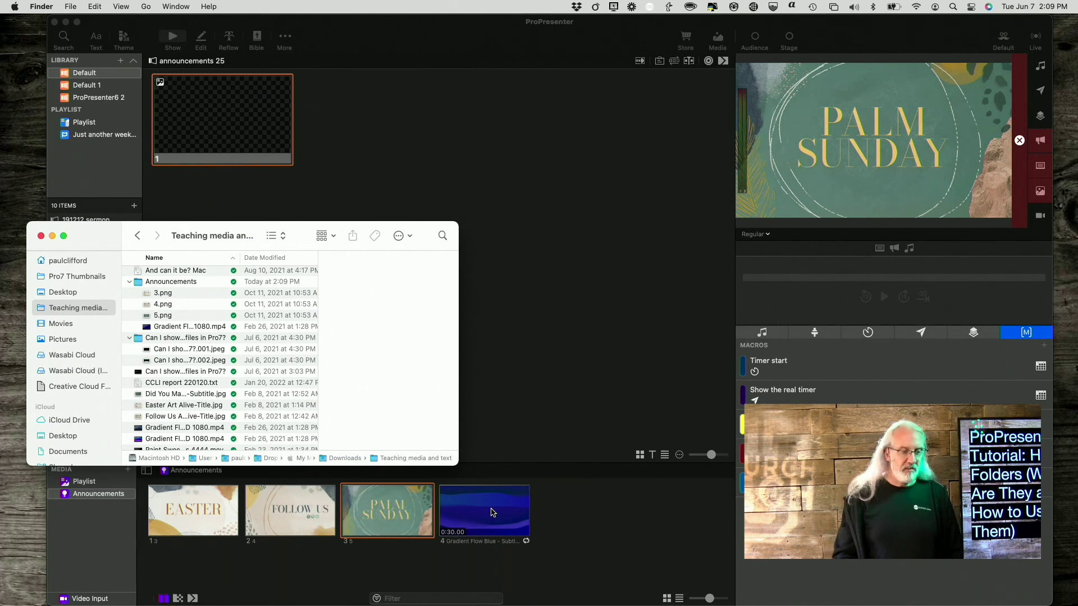
pyautogui.click(511, 39)
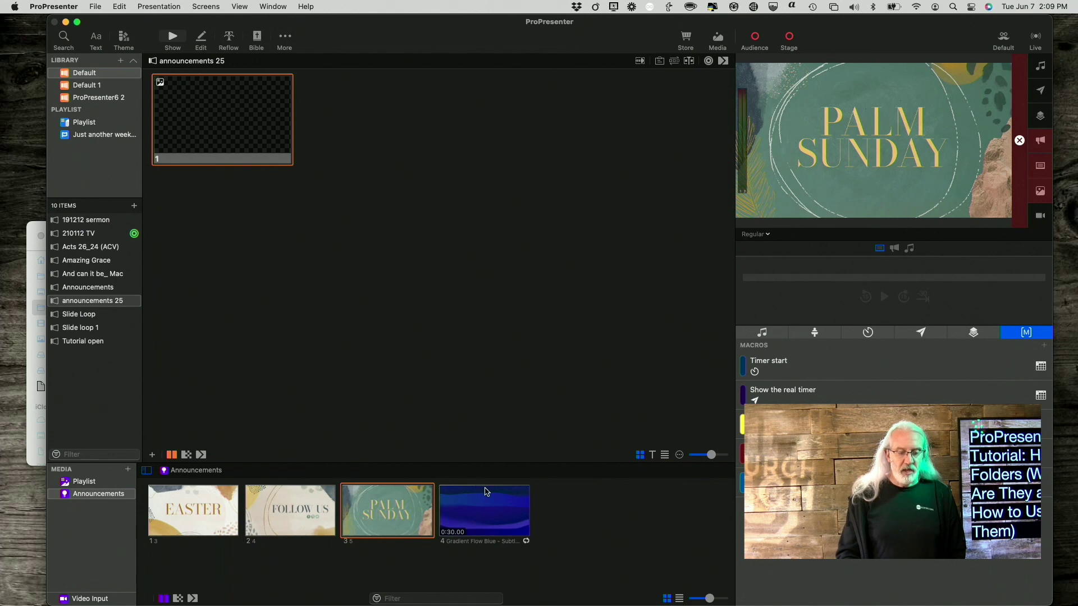